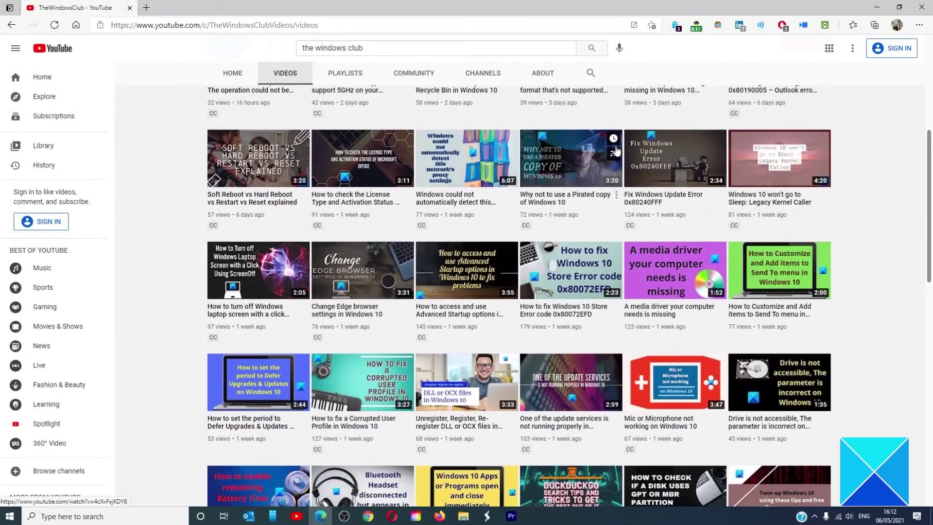
{"action": "scroll", "coordinate": [616, 150], "scroll_direction": "down", "scroll_amount": 3}
{"action": "scroll", "coordinate": [617, 150], "scroll_direction": "down", "scroll_amount": 3}
{"action": "scroll", "coordinate": [616, 149], "scroll_direction": "down", "scroll_amount": 3}
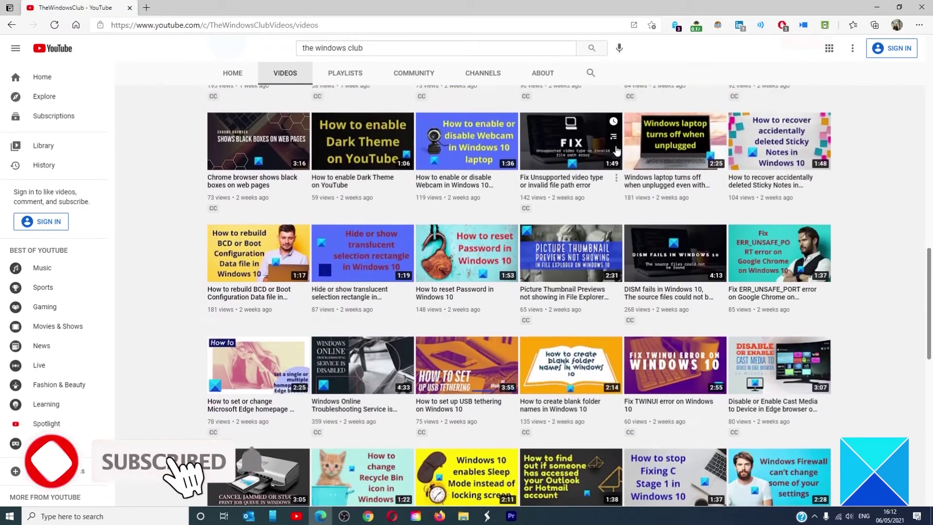
{"action": "scroll", "coordinate": [616, 151], "scroll_direction": "up", "scroll_amount": 3}
{"action": "scroll", "coordinate": [615, 151], "scroll_direction": "up", "scroll_amount": 3}
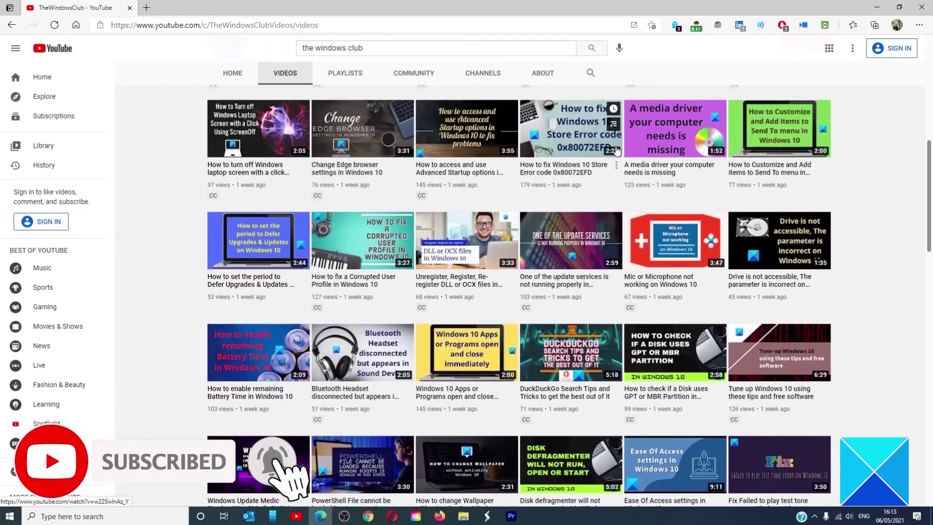